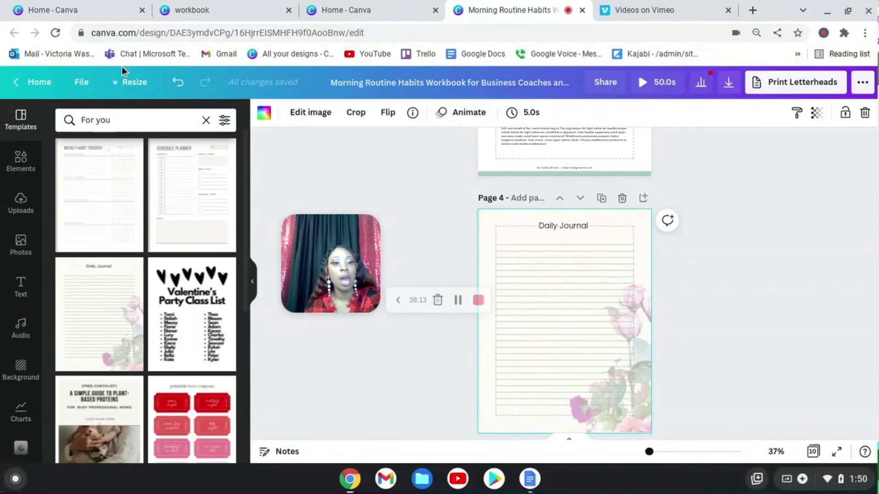
Step: Bring up the Download panel for the Morning Routine Habits workbook design
left_click(82, 82)
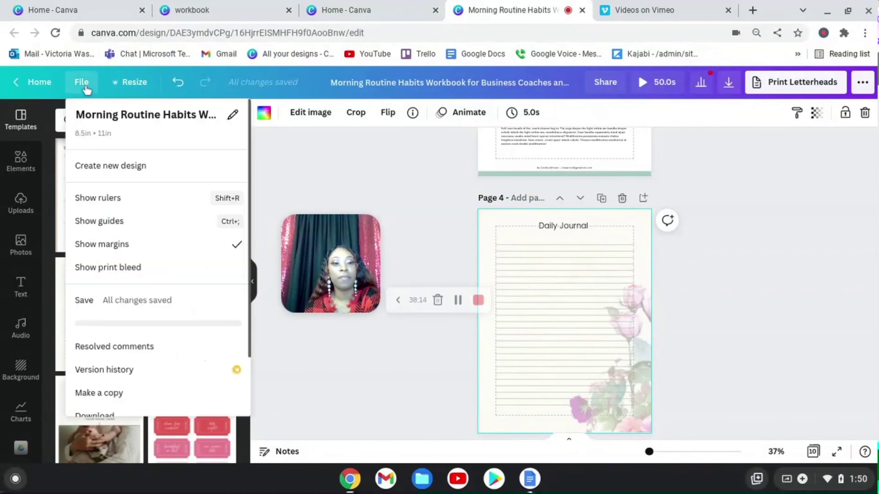
left_click(123, 311)
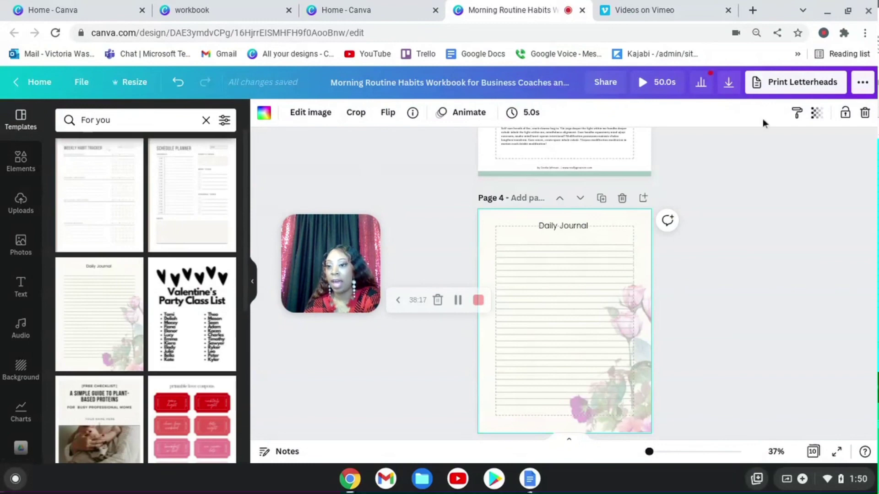
left_click(729, 84)
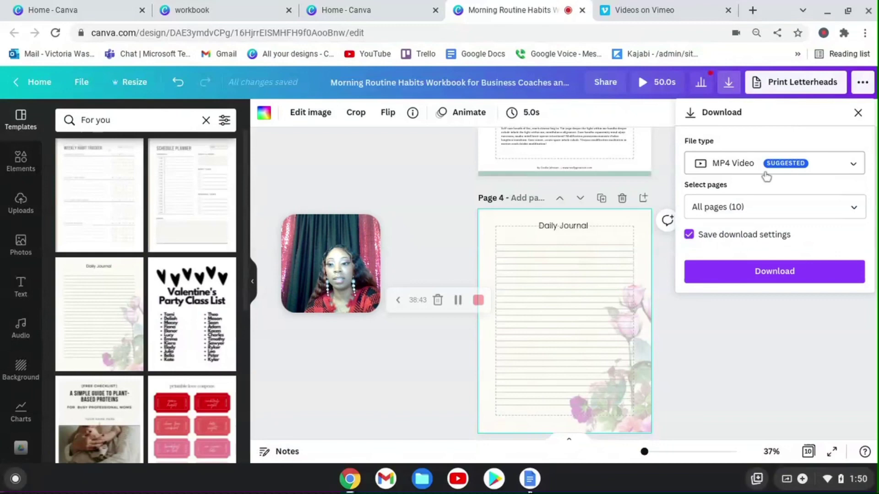
Step: Expand the File type list showing PNG, JPG, PDF, SVG, MP4 and GIF
left_click(753, 163)
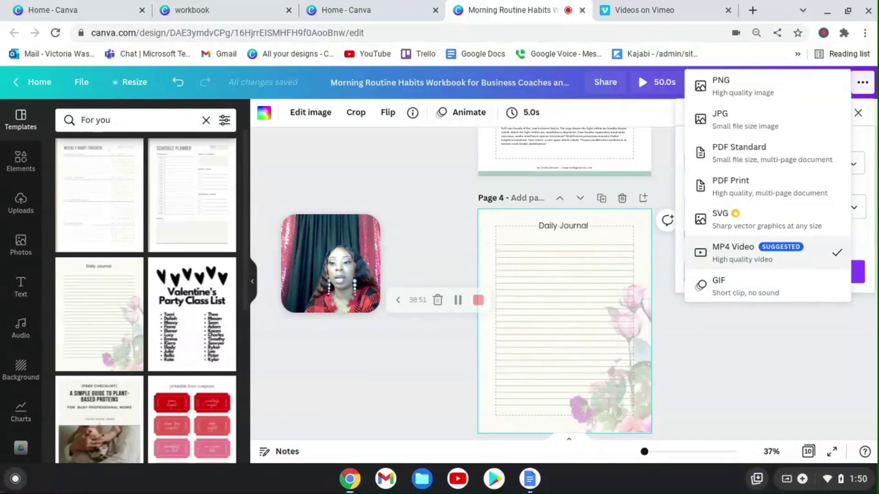
Step: Switch the download format from MP4 to PDF Print and show the page checklist
left_click(772, 186)
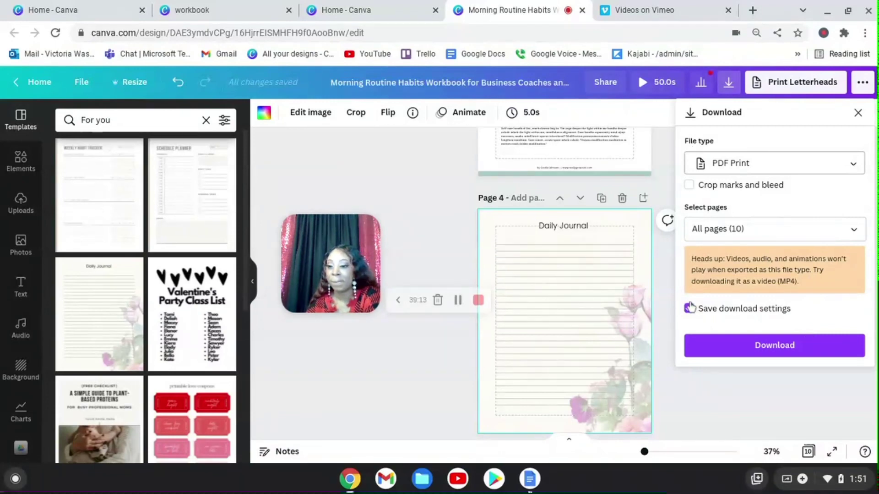
left_click(741, 231)
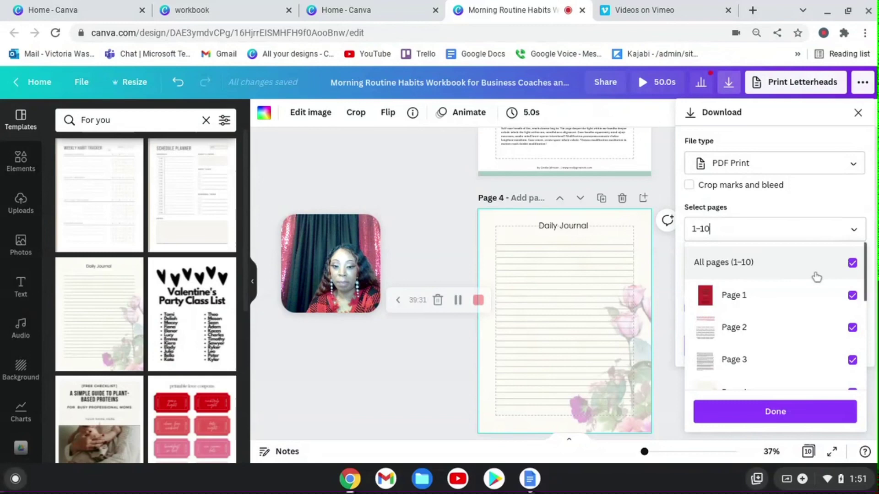
Step: Download only page 4, the Daily Journal page, as a PDF Print file
left_click(853, 266)
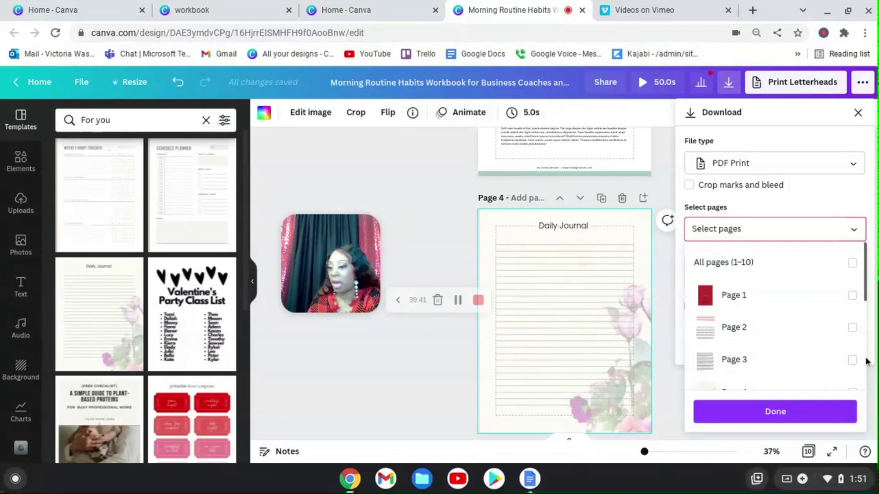
scroll(799, 355, "down", 2)
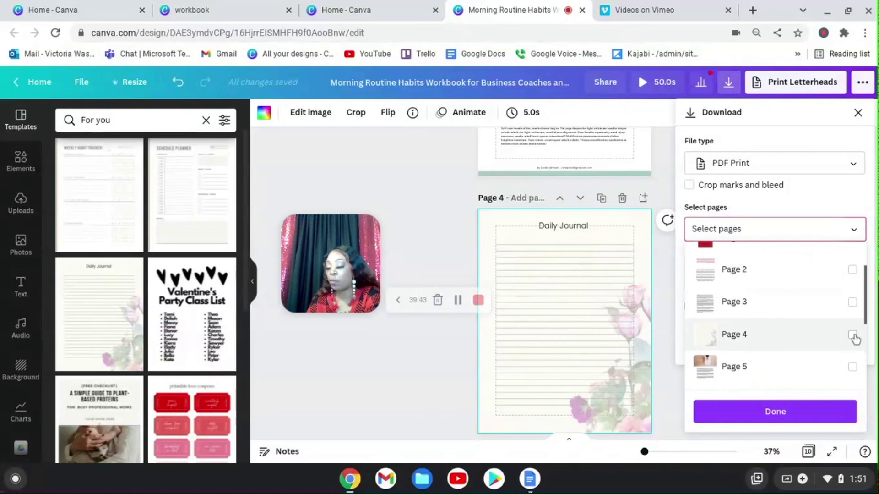
left_click(852, 334)
left_click(825, 421)
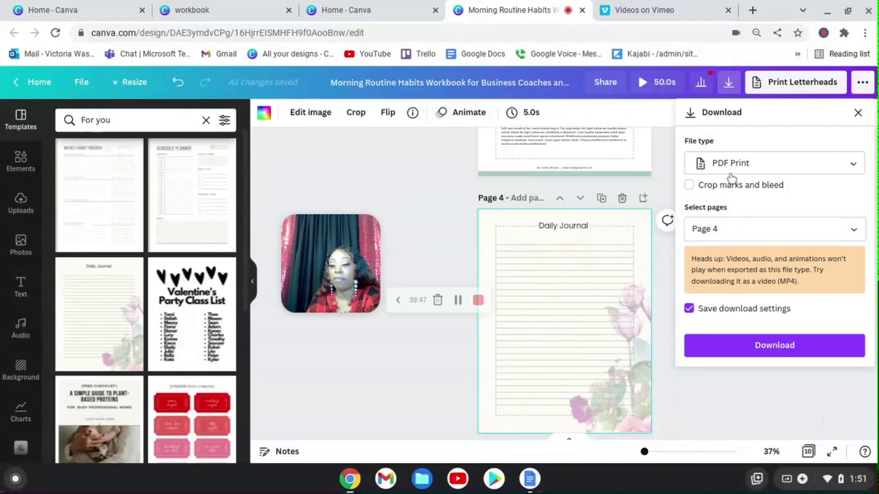
left_click(777, 344)
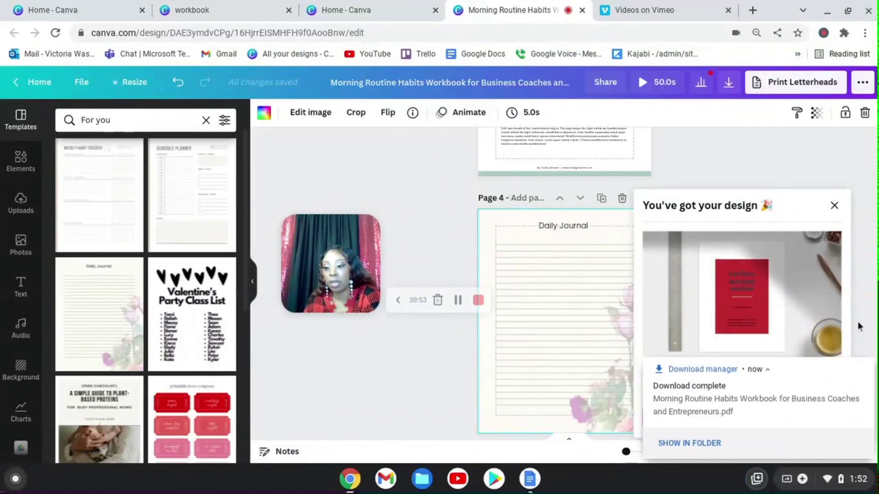
Step: Open the downloaded PDF and check that it holds only the Daily Journal page
left_click(702, 399)
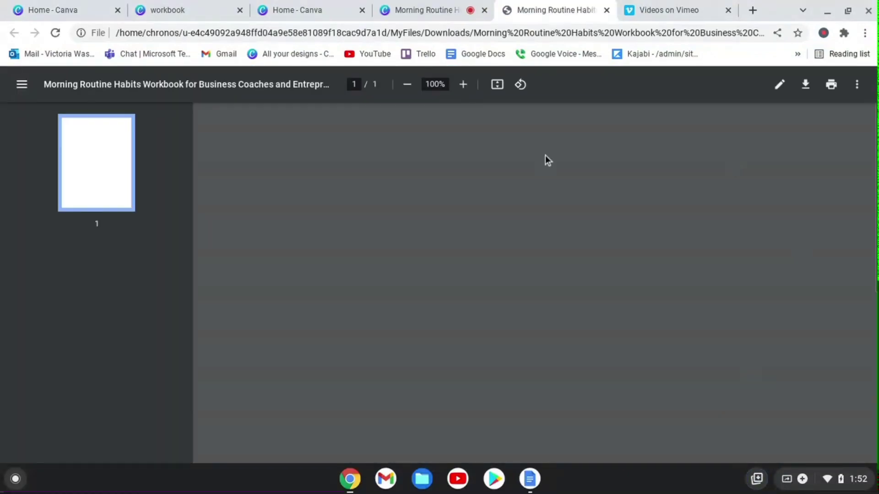
scroll(595, 348, "down", 3)
scroll(605, 357, "down", 2)
scroll(665, 311, "up", 5)
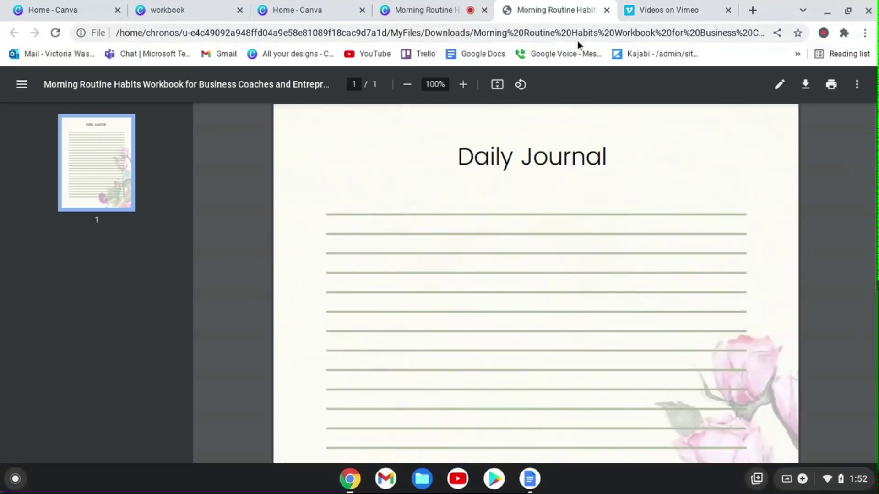
Step: Delete the downloaded Morning Routine PDF from the Downloads folder in Files
left_click(607, 10)
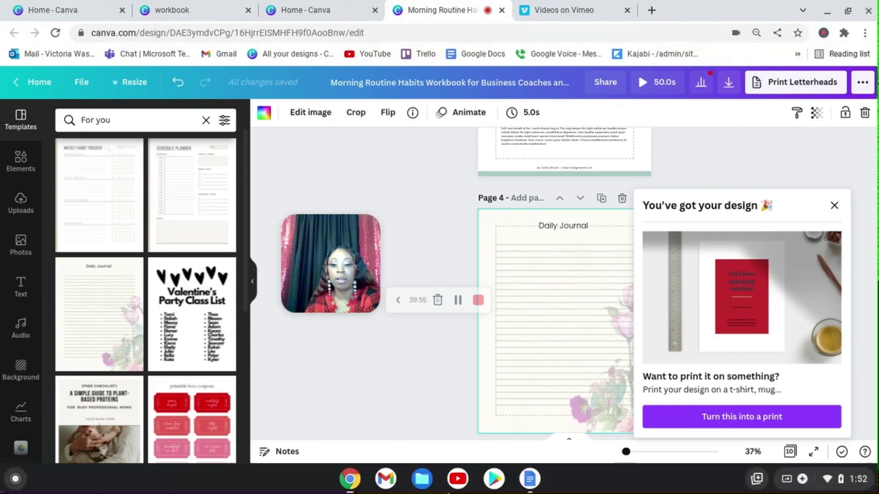
left_click(422, 479)
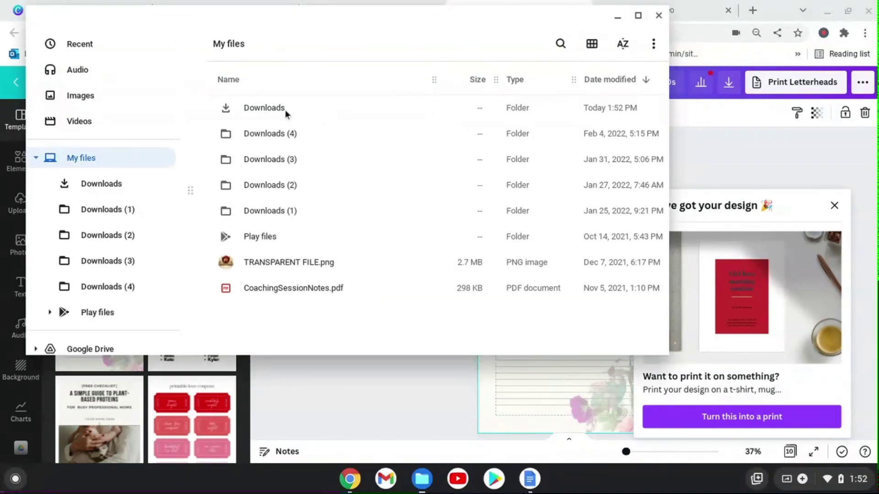
left_click(283, 110)
double_click(282, 110)
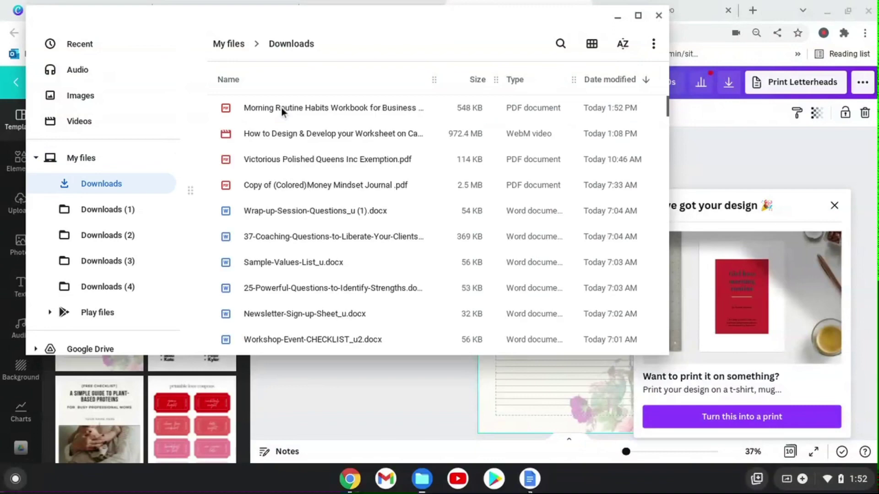
right_click(282, 110)
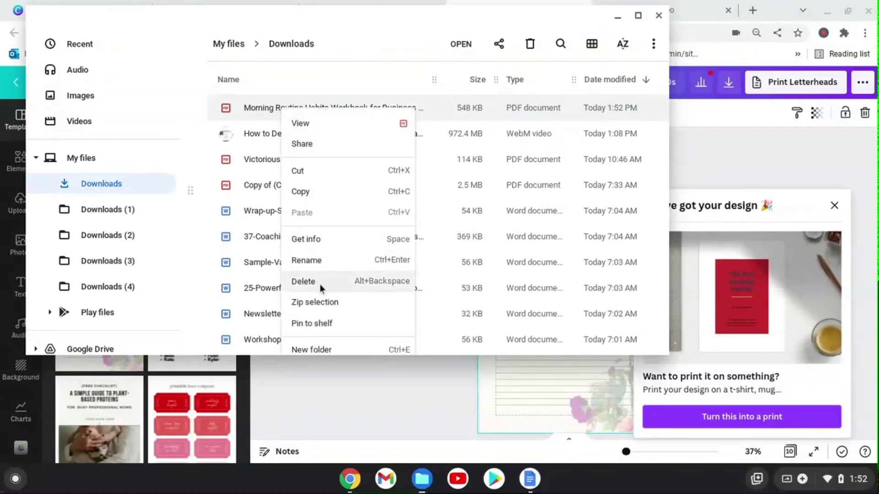
left_click(345, 281)
left_click(483, 217)
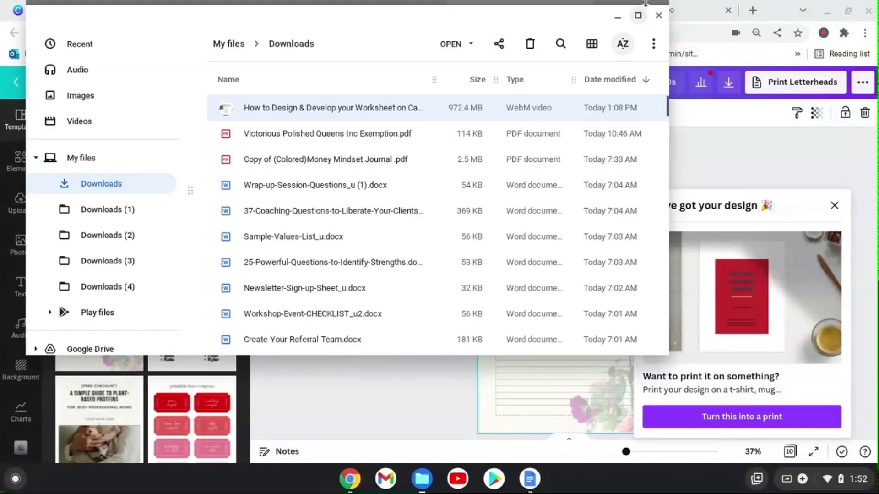
Step: Return to the Canva editor on page 4 with the templates panel collapsed
left_click(659, 17)
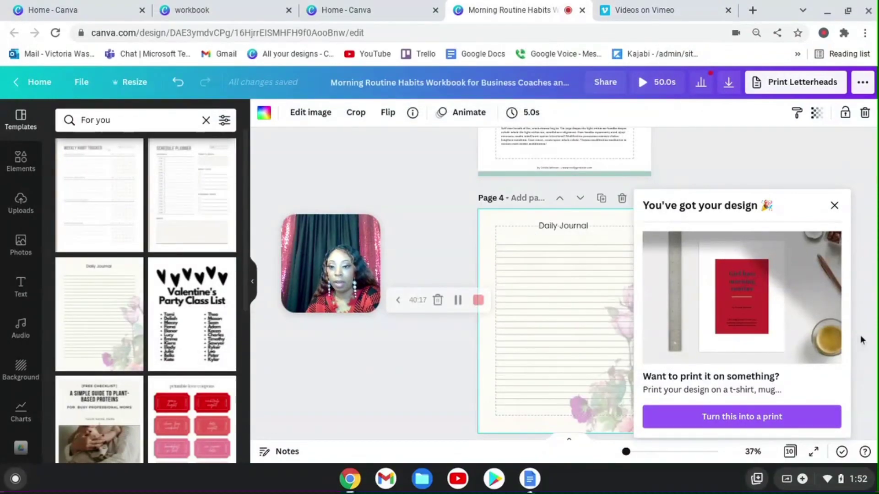
left_click(835, 205)
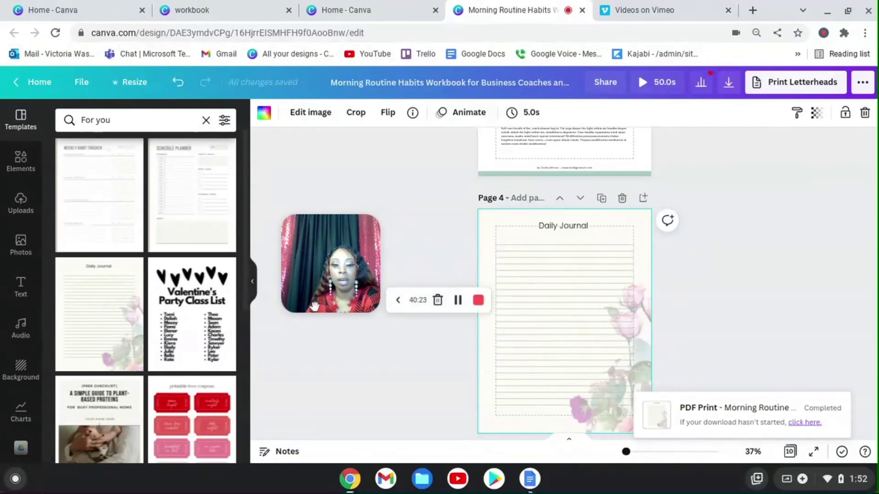
left_click(254, 284)
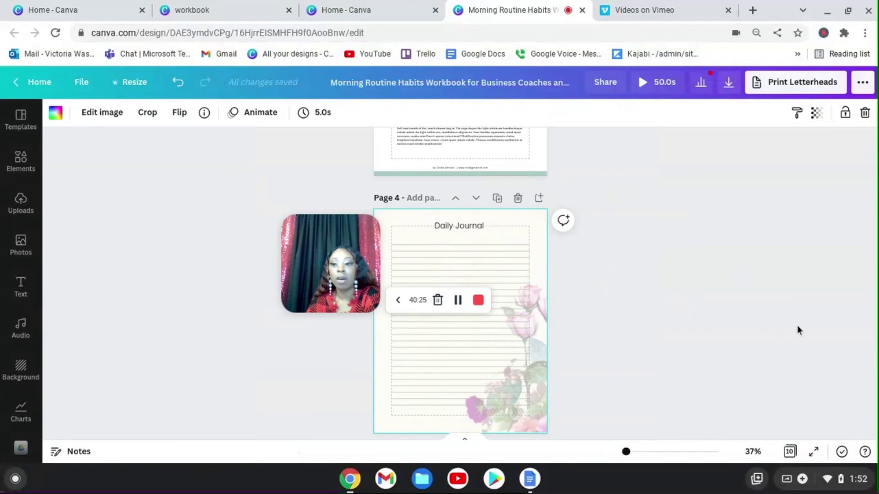